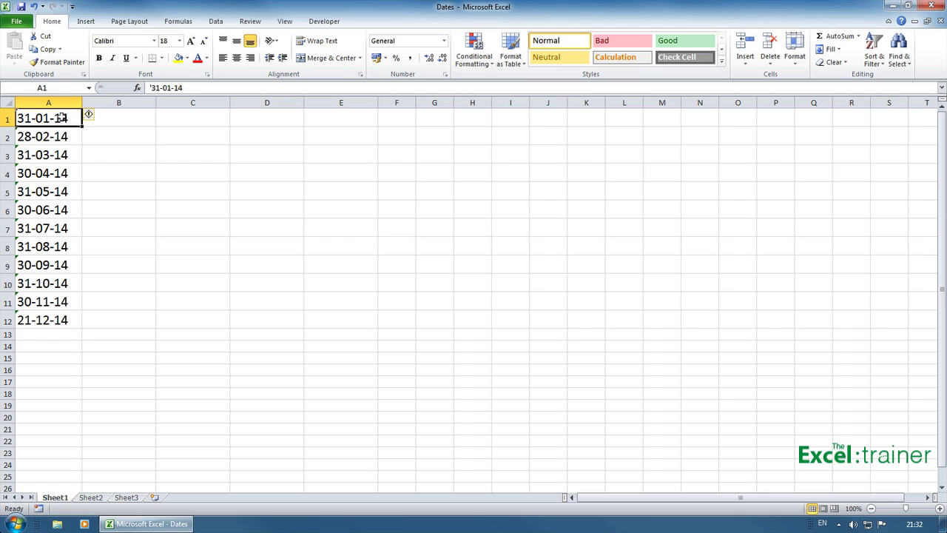
# - Select the twelve text dates in A1:A12 and bring up the Sort & Filter options
pyautogui.moveTo(63, 118); pyautogui.dragTo(68, 316)
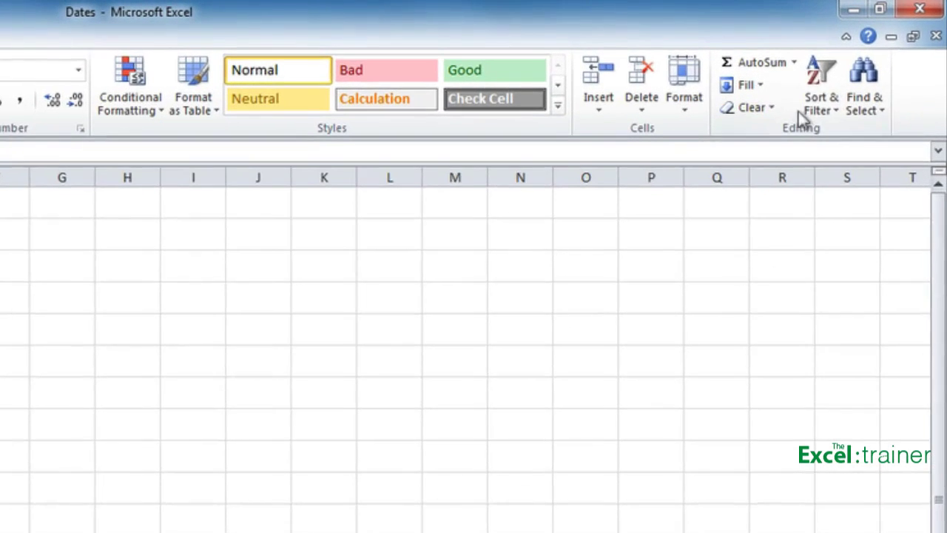
pyautogui.click(872, 62)
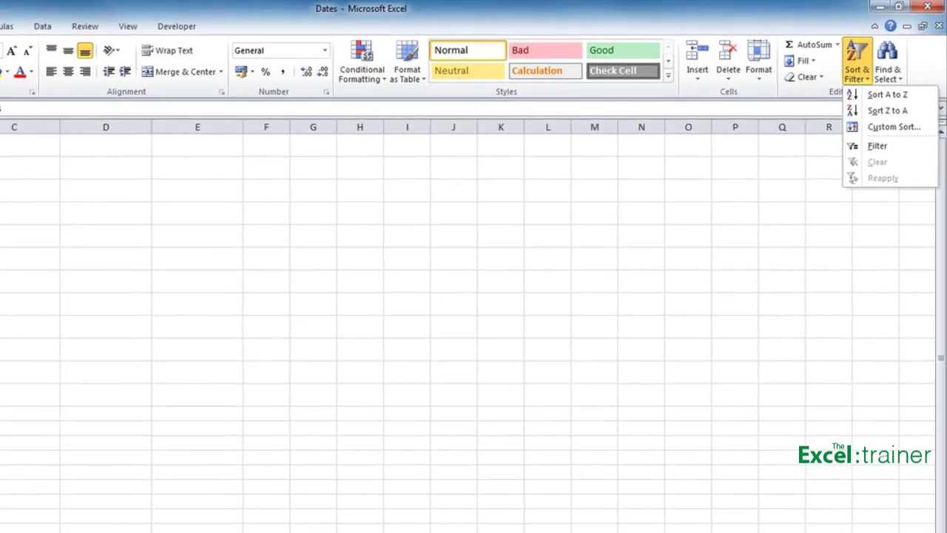
# - On cell A1 alone, try the Number and Date formats, then restore General
pyautogui.press('Escape')
pyautogui.click(52, 116)
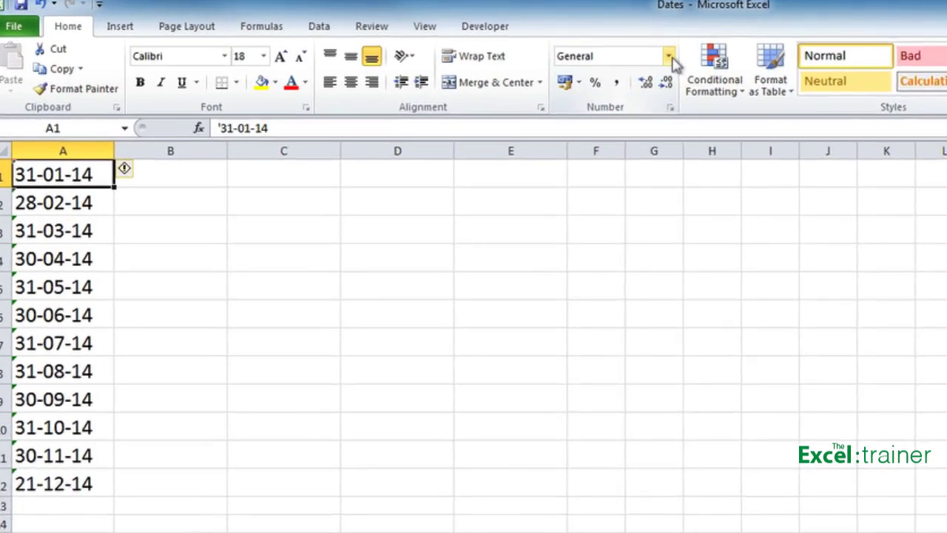
pyautogui.click(673, 59)
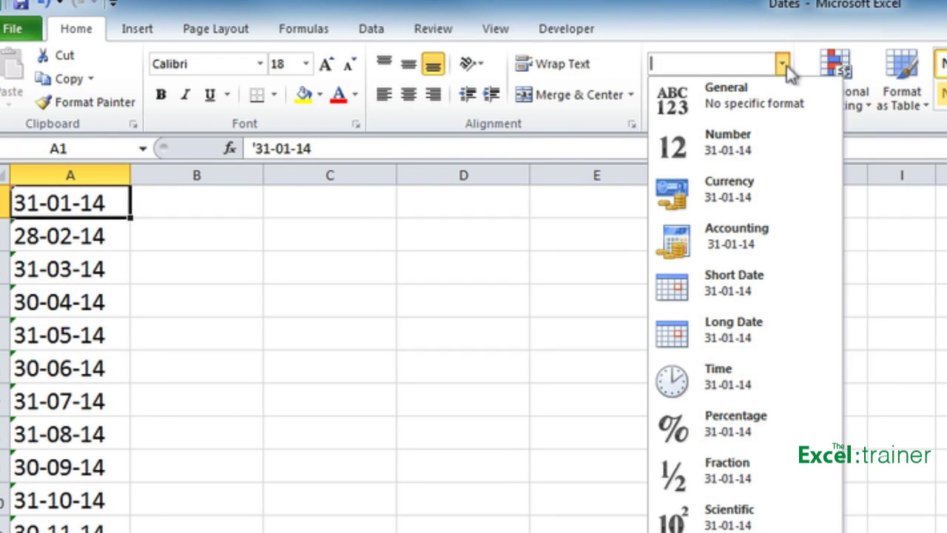
pyautogui.click(777, 144)
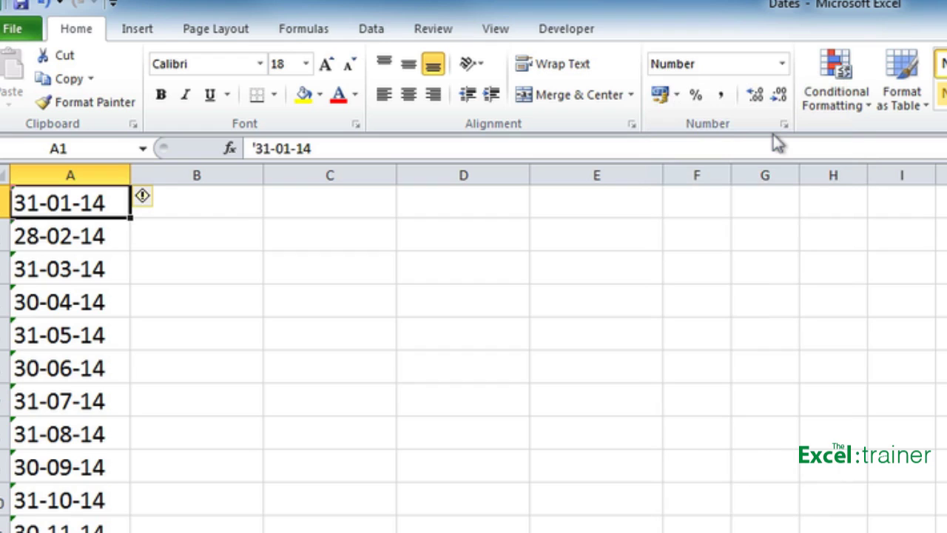
pyautogui.click(782, 64)
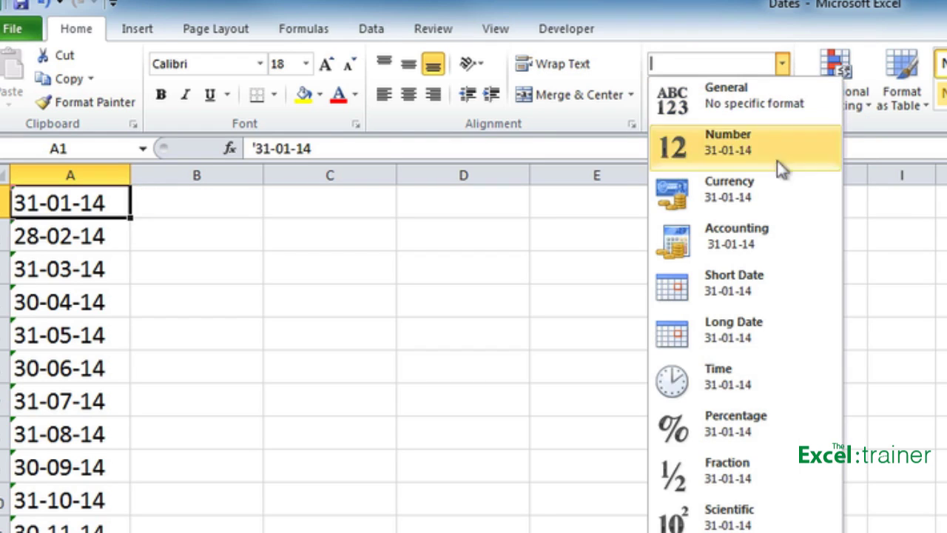
pyautogui.click(765, 333)
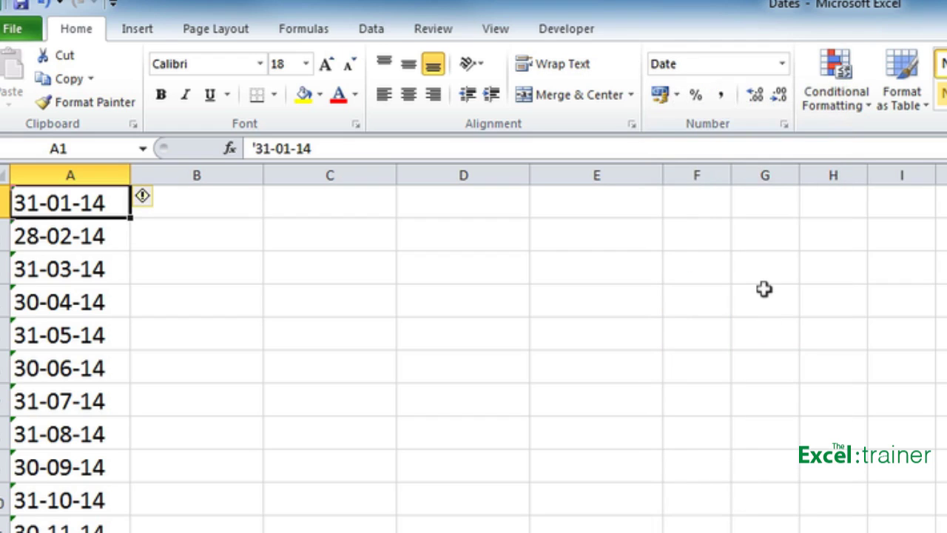
pyautogui.click(782, 64)
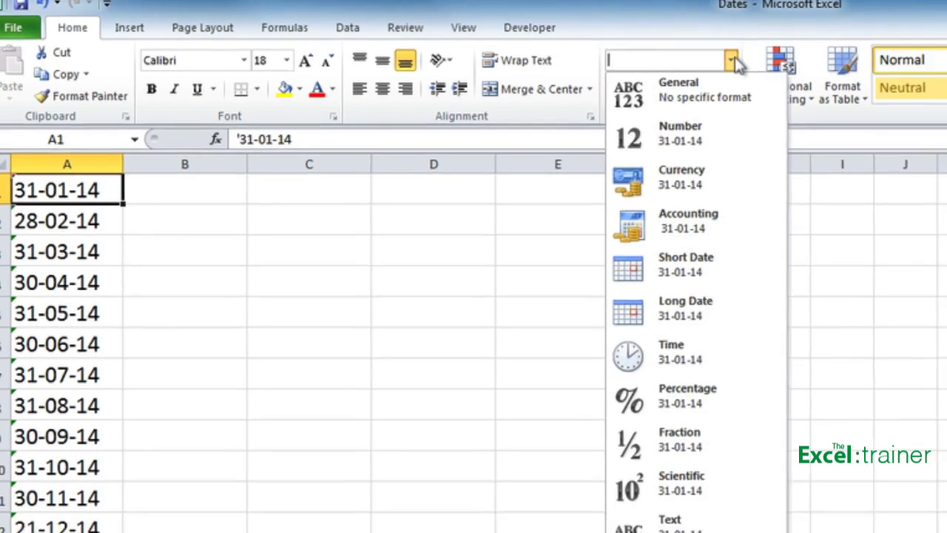
pyautogui.click(707, 93)
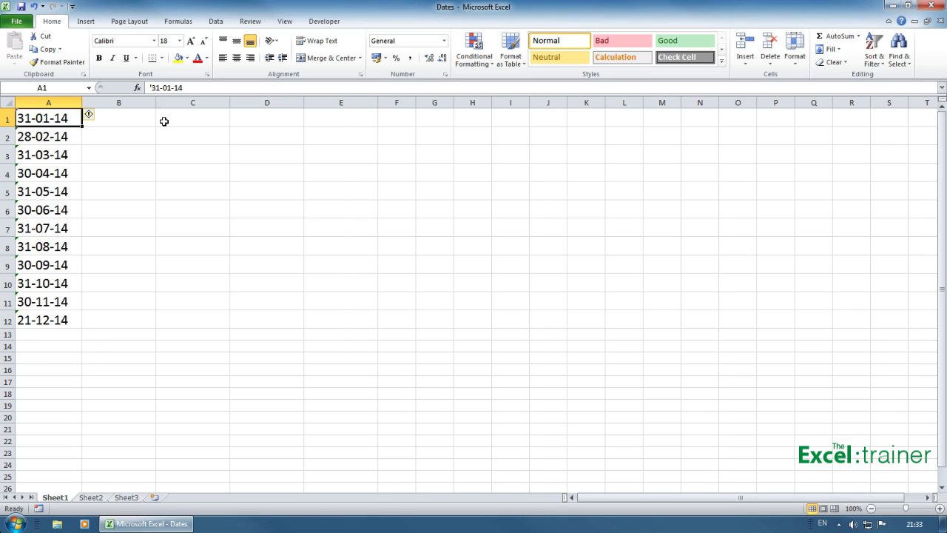
# - Select A1:A12 and launch Text to Columns from the Data tab
pyautogui.moveTo(62, 119); pyautogui.dragTo(60, 318)
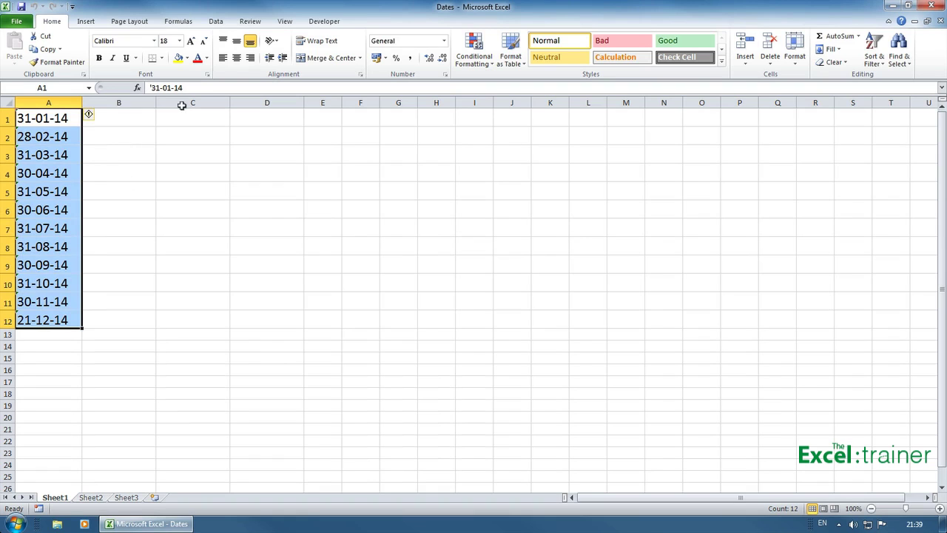
pyautogui.click(216, 22)
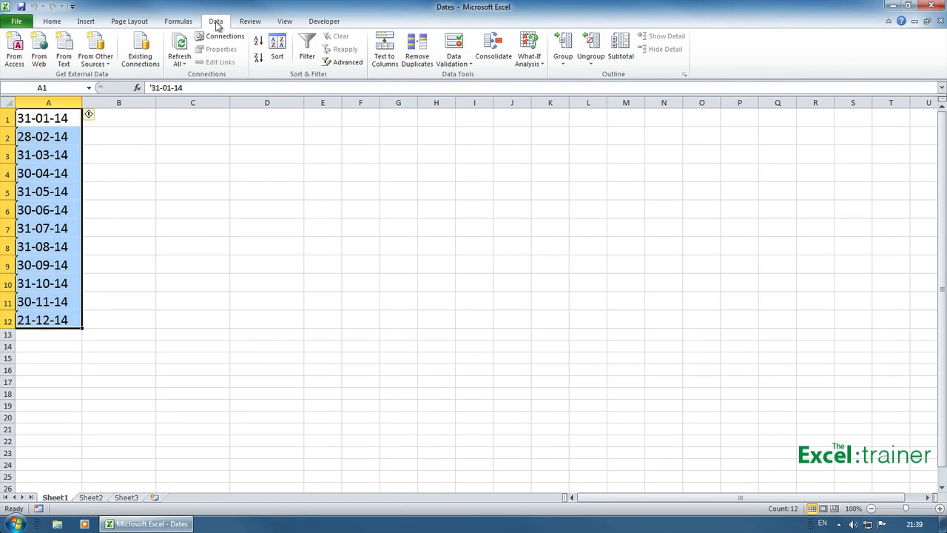
pyautogui.click(384, 65)
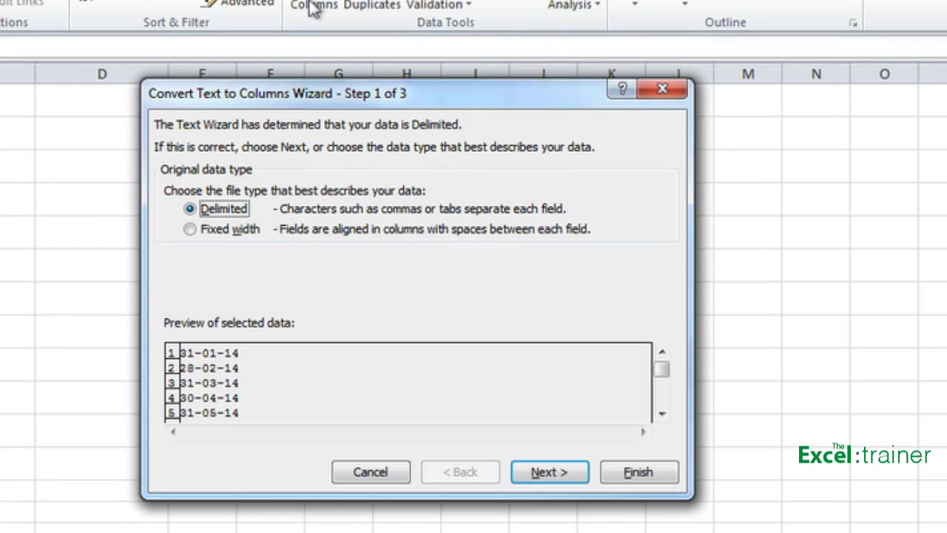
# - Keep Delimited, clear the Tab delimiter, and advance the wizard to step 3 of 3
pyautogui.click(551, 477)
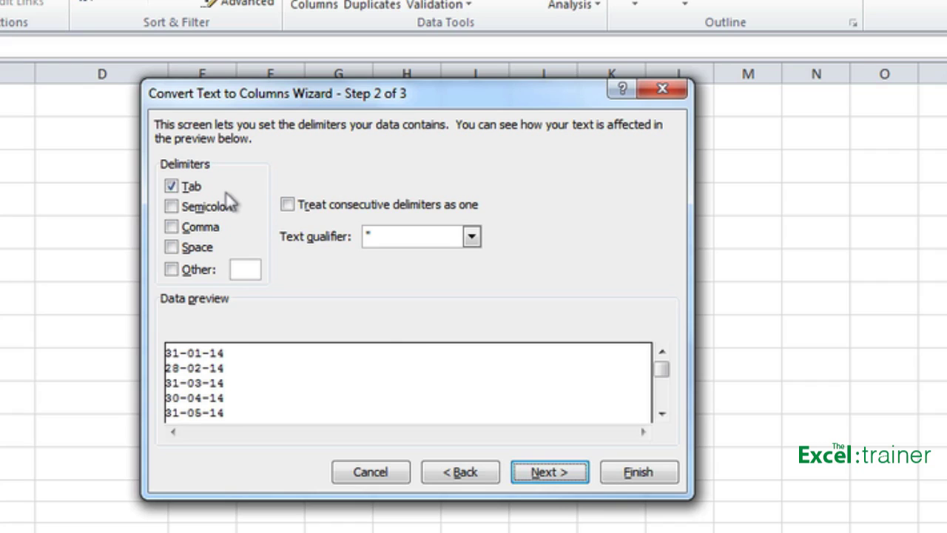
pyautogui.click(175, 191)
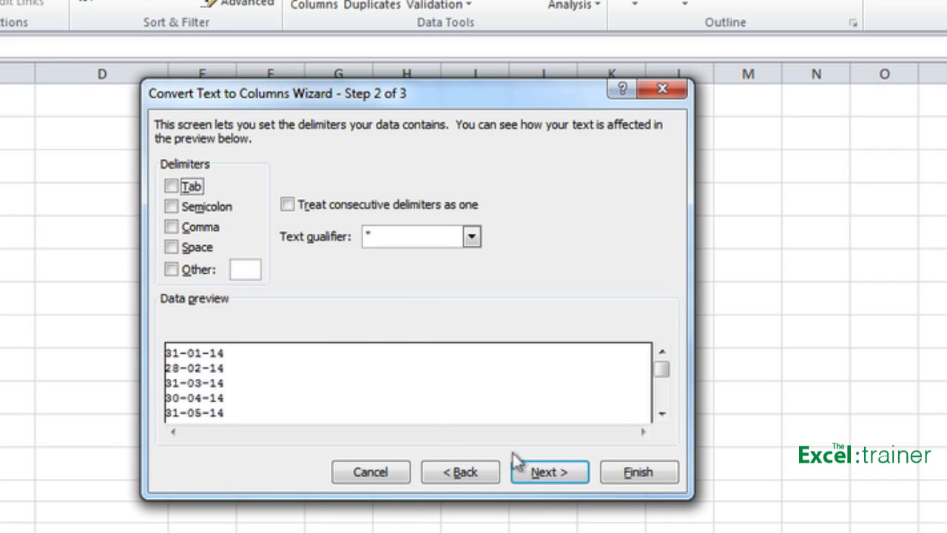
pyautogui.click(548, 472)
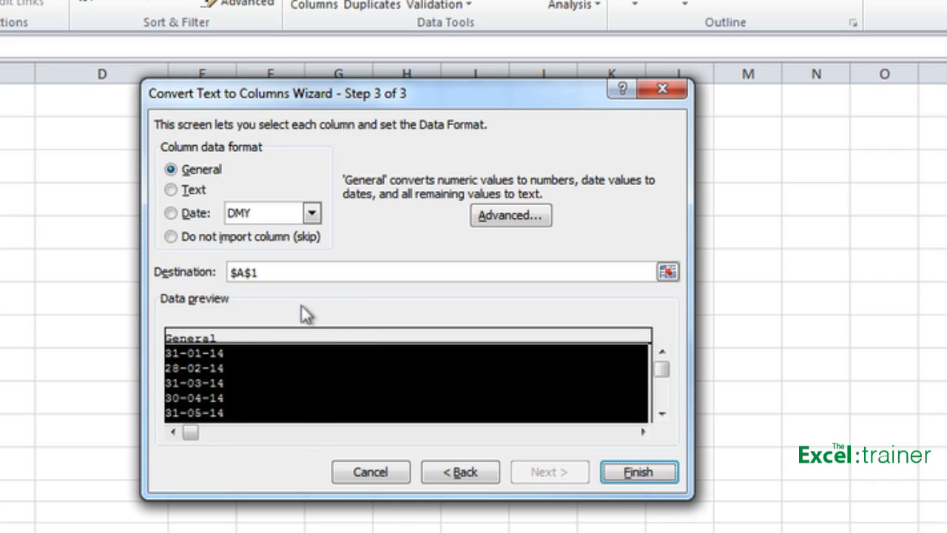
# - Convert the column as Date (DMY) with destination $B$1 and finish the wizard
pyautogui.click(176, 216)
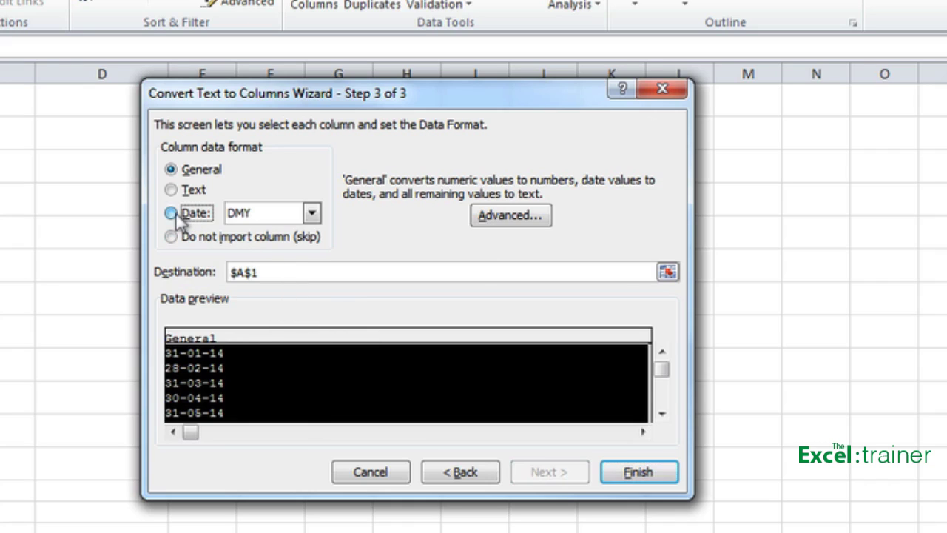
pyautogui.click(311, 213)
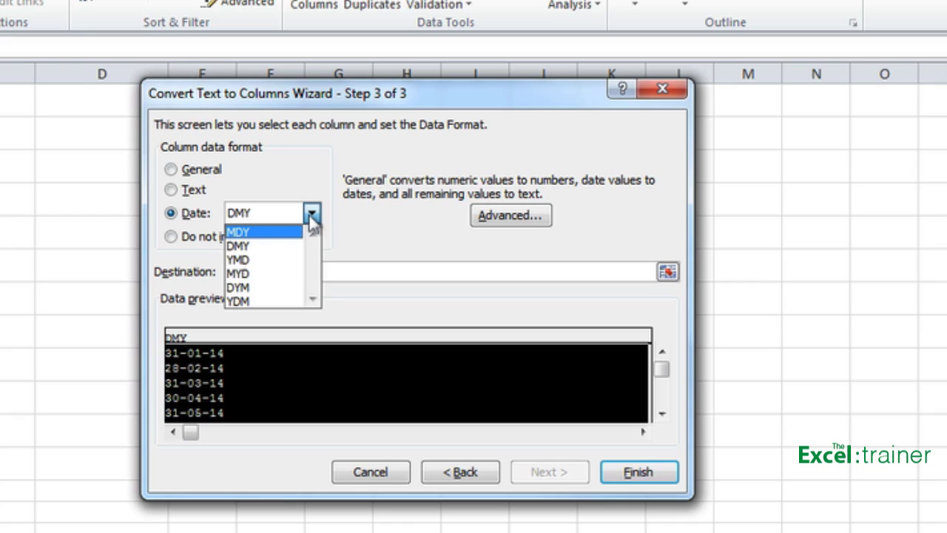
pyautogui.click(258, 247)
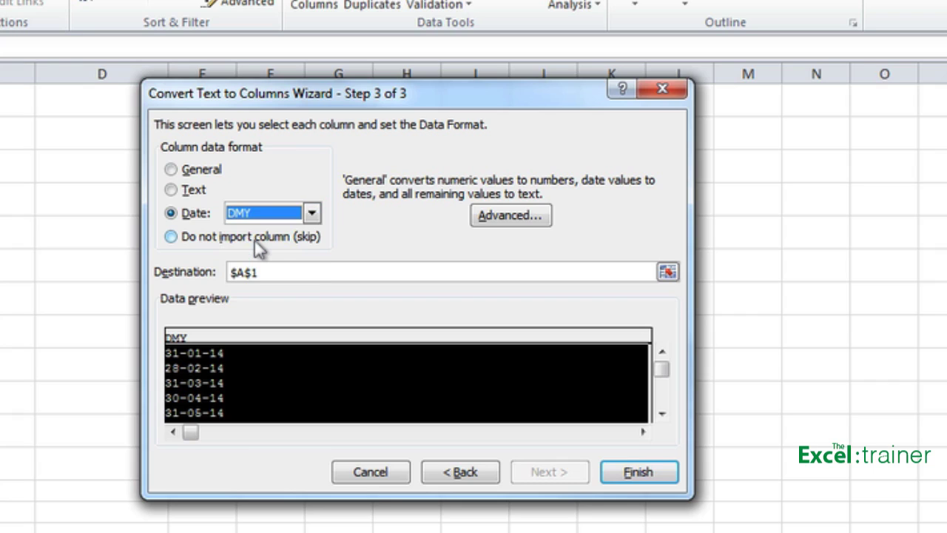
pyautogui.click(262, 272)
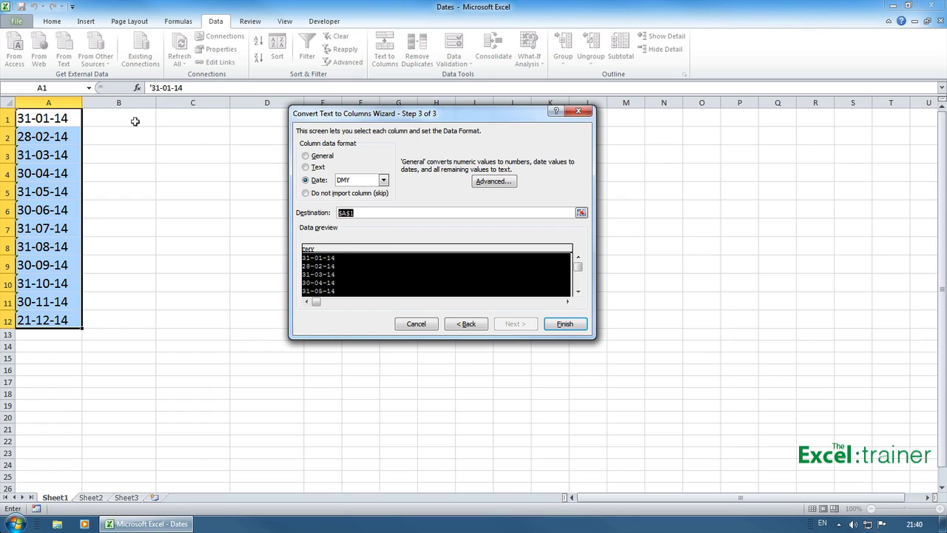
pyautogui.click(130, 118)
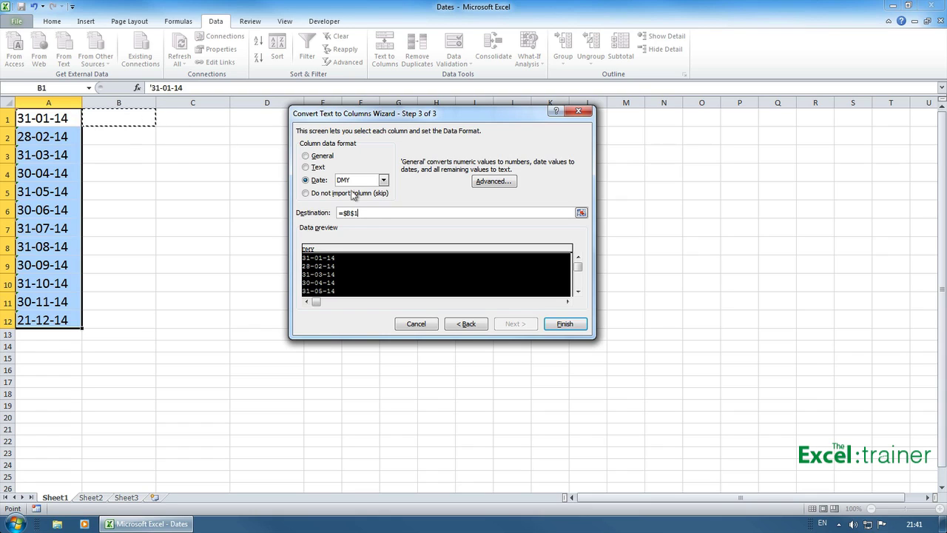
pyautogui.click(575, 326)
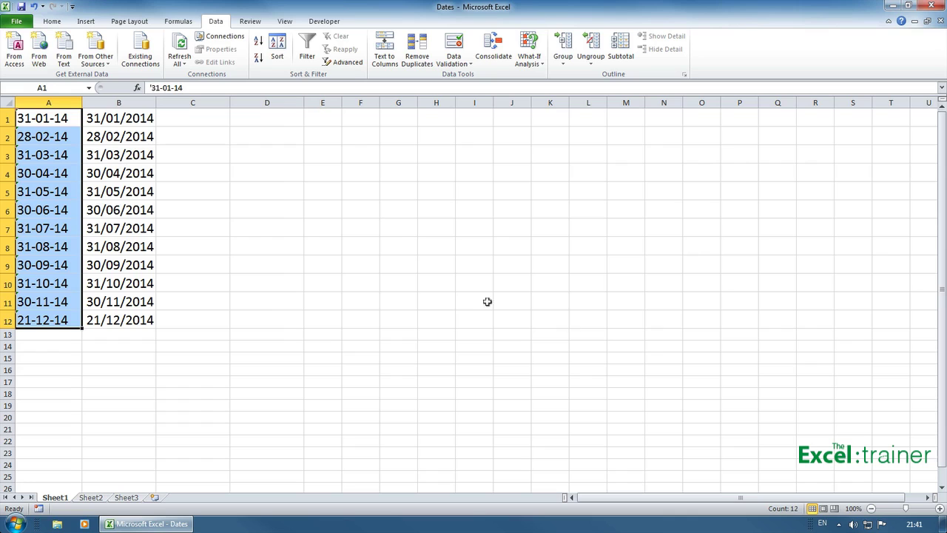
# - Apply Long Date to B1:B12 and autofit column B to show dates like 31 January 2014
pyautogui.moveTo(140, 122); pyautogui.dragTo(141, 319)
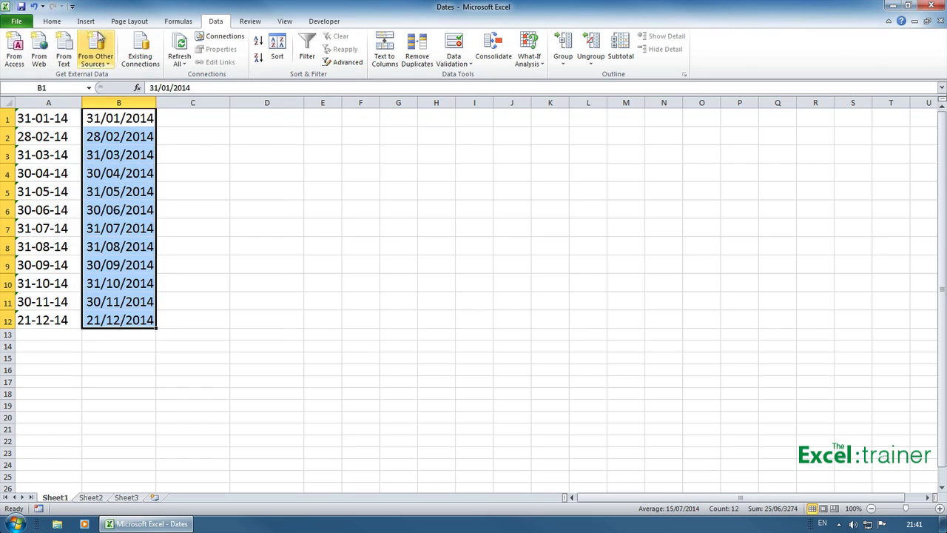
pyautogui.click(52, 21)
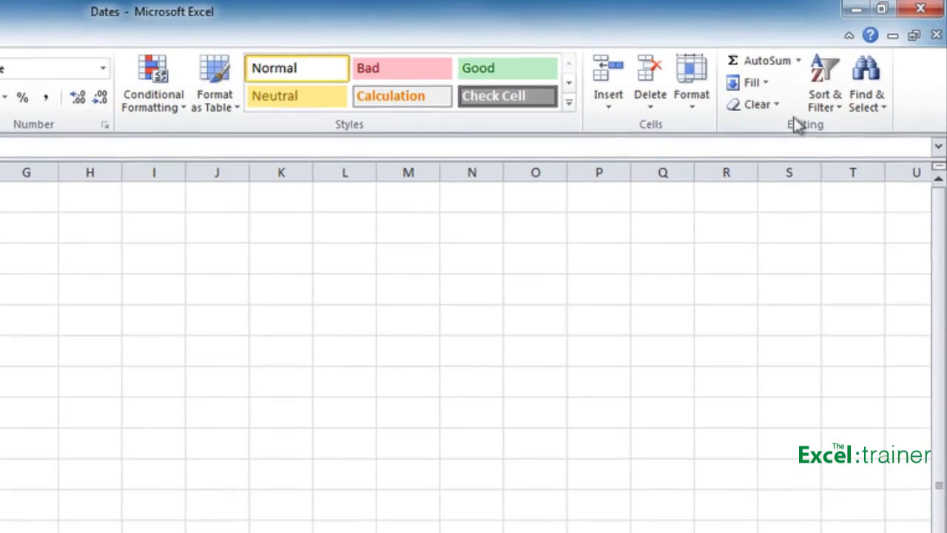
pyautogui.click(858, 77)
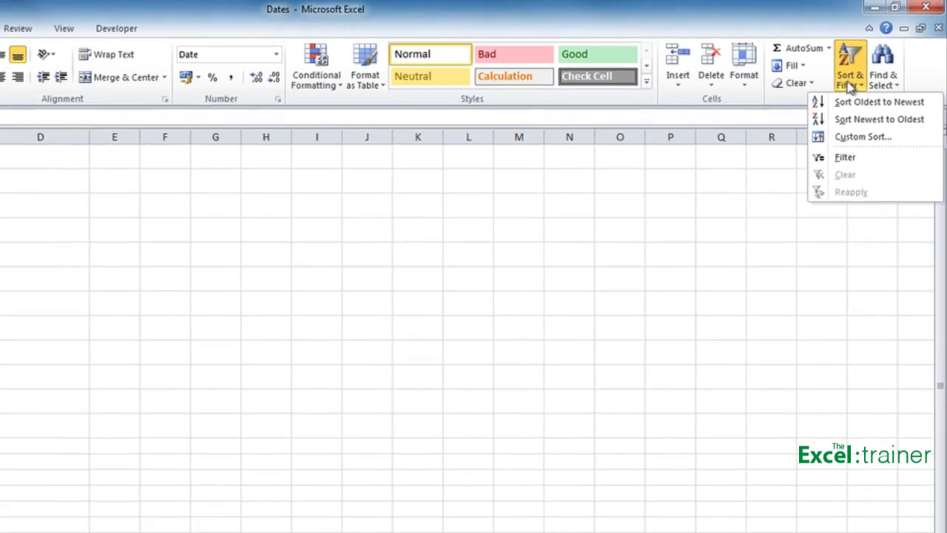
pyautogui.click(814, 111)
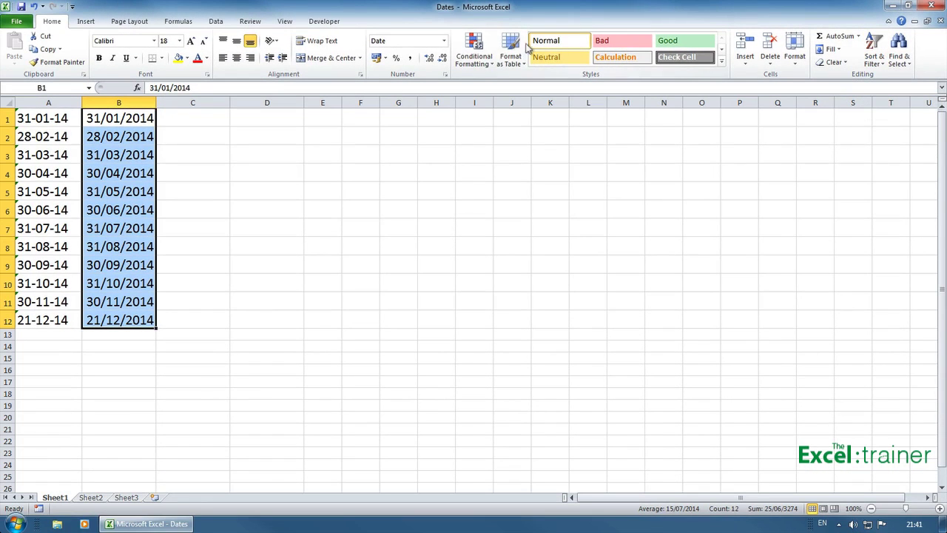
pyautogui.click(443, 42)
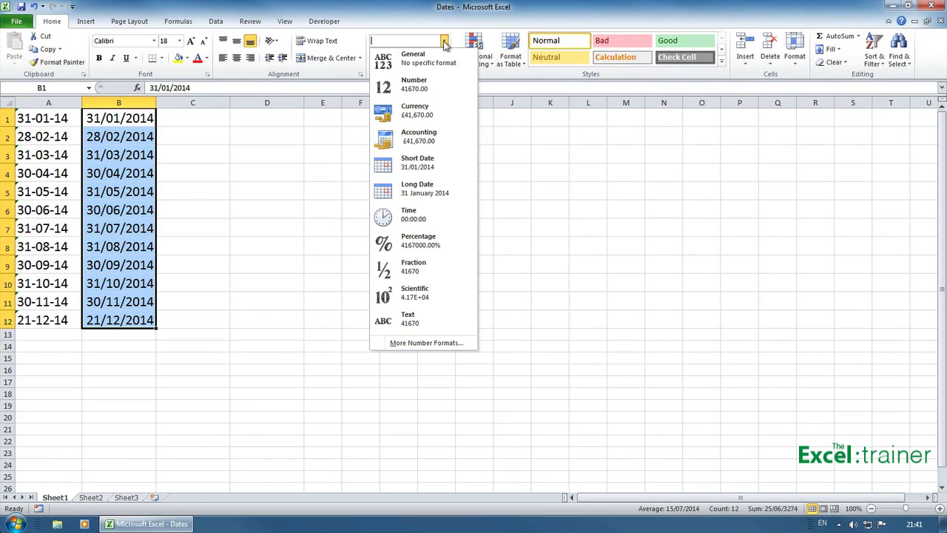
pyautogui.click(400, 180)
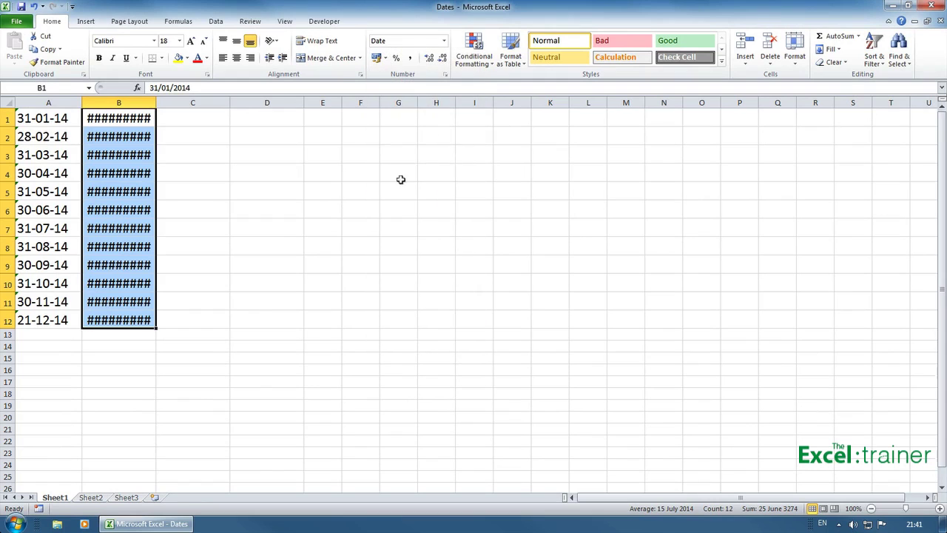
pyautogui.moveTo(155, 102); pyautogui.dragTo(198, 104)
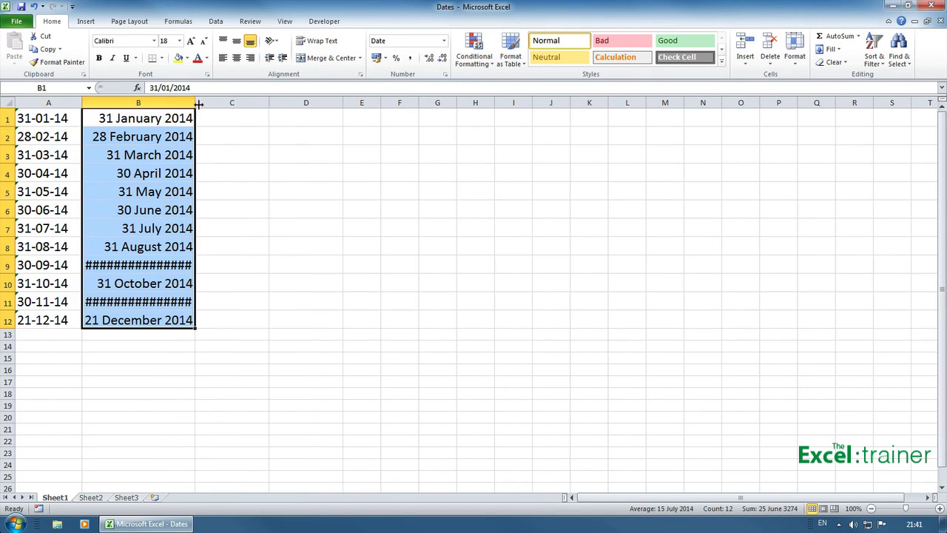
pyautogui.doubleClick(198, 105)
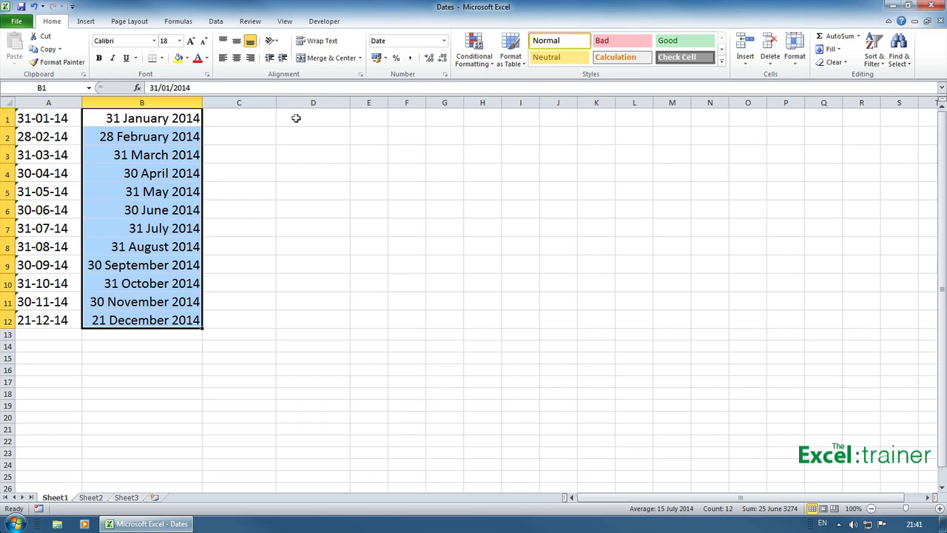
# - In Format Cells, replace the Custom type code with mm-dd-yy for the column B dates
pyautogui.click(444, 41)
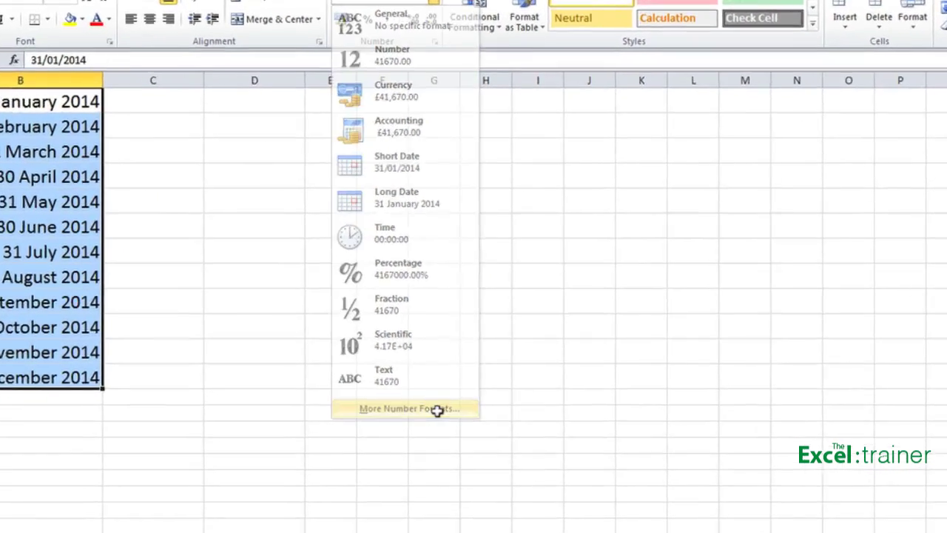
pyautogui.click(426, 343)
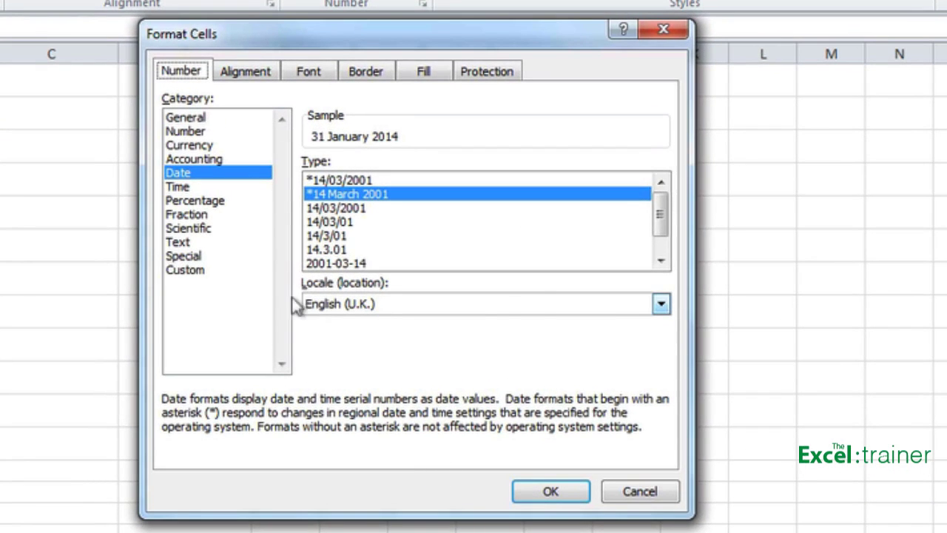
pyautogui.click(206, 270)
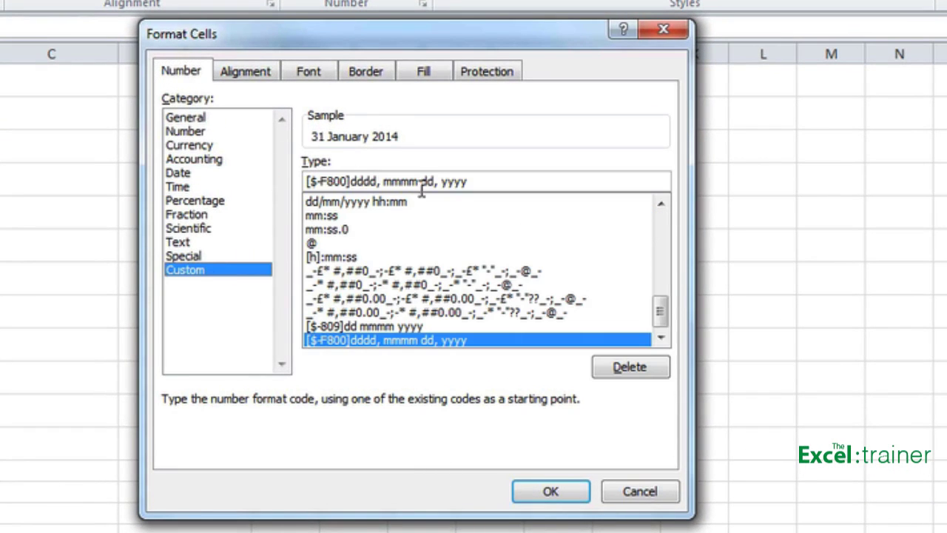
pyautogui.moveTo(483, 183); pyautogui.dragTo(286, 191)
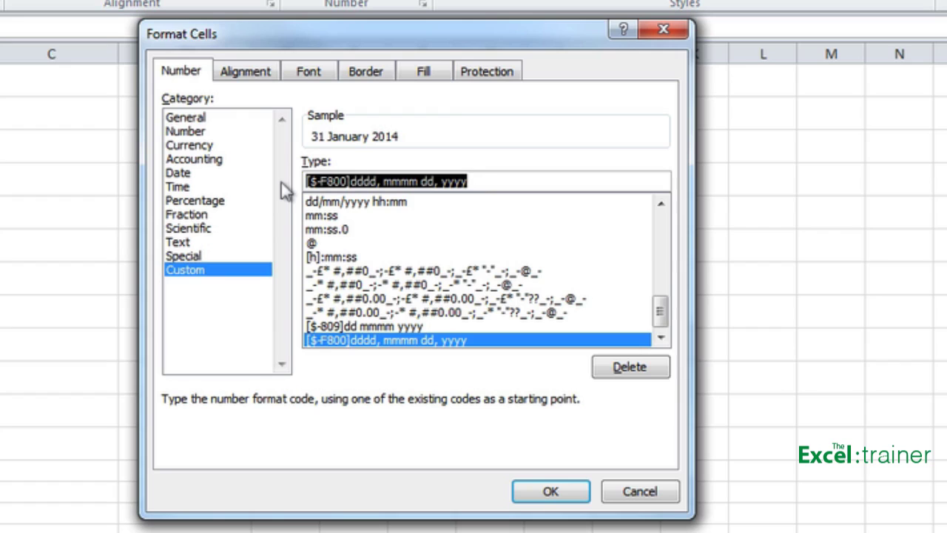
pyautogui.write('m')
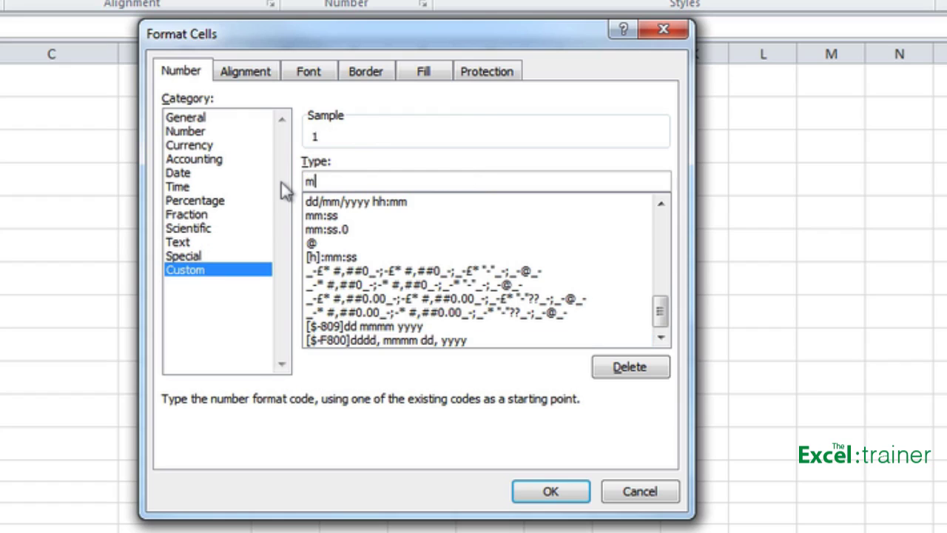
pyautogui.write('m-dd-')
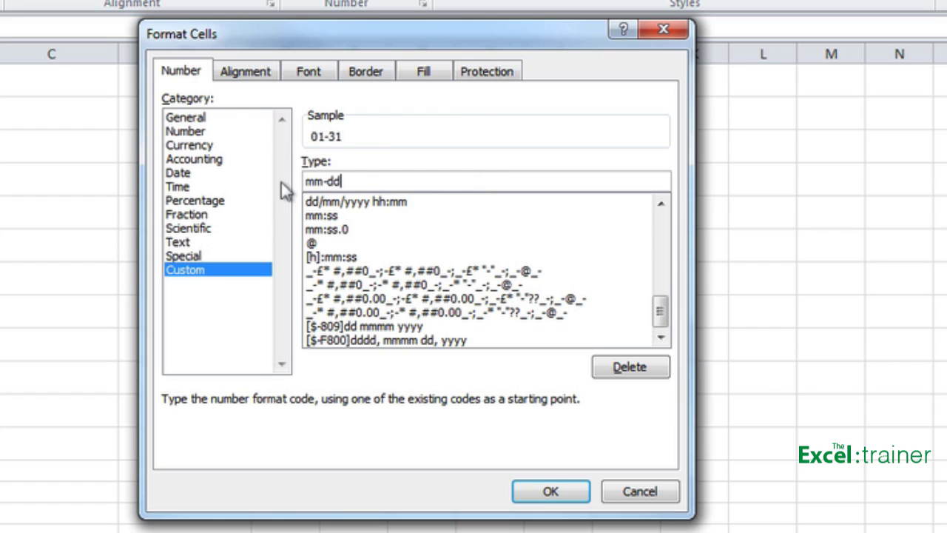
pyautogui.write('yy')
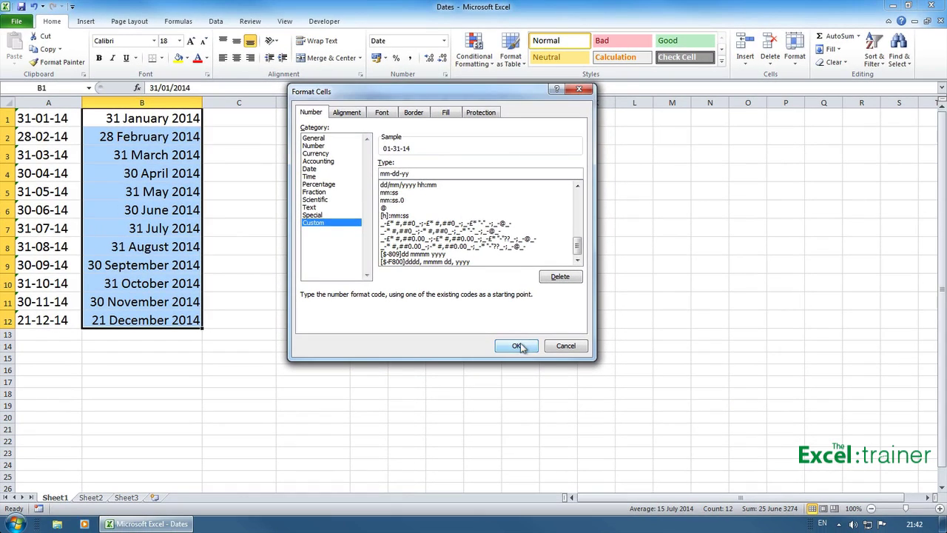
pyautogui.click(520, 346)
pyautogui.click(260, 120)
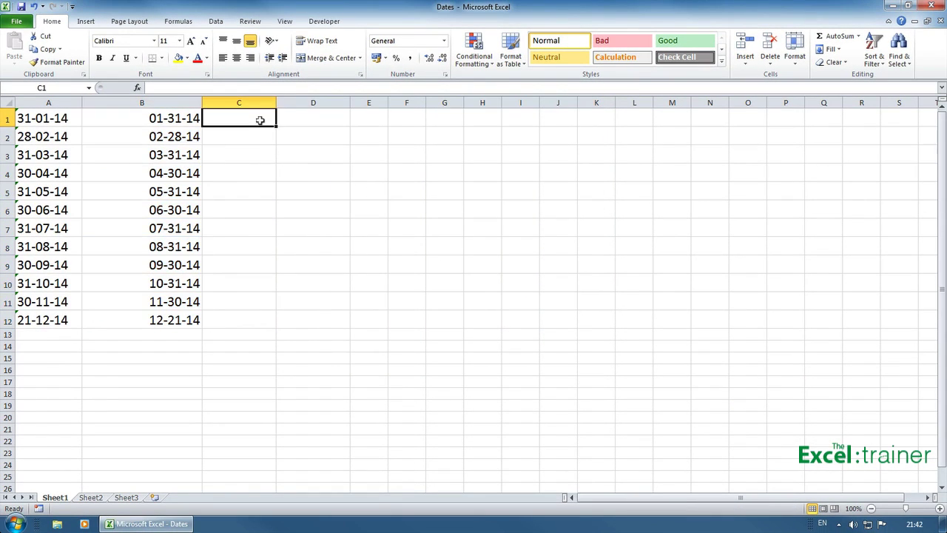